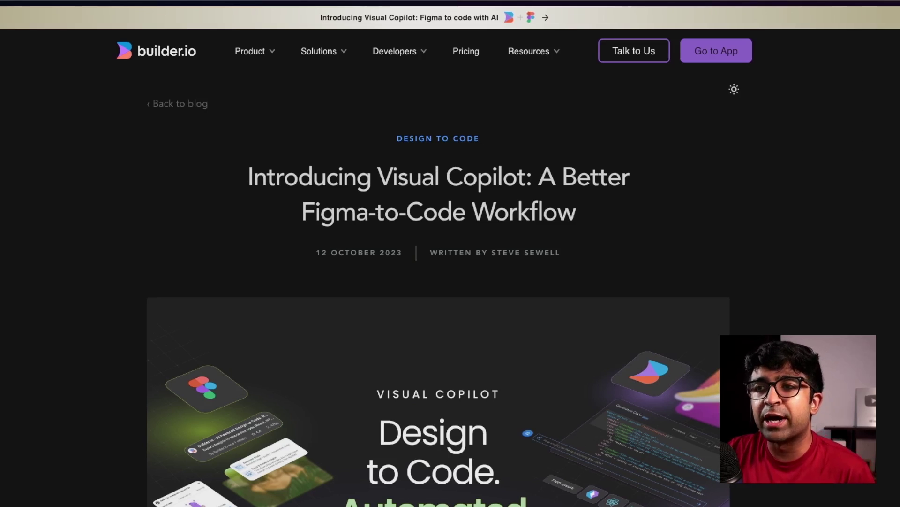
# - Scroll the Youtube space's content models, then bring up the Builder AI Figma file
pyautogui.scroll(-4, 389, 244)
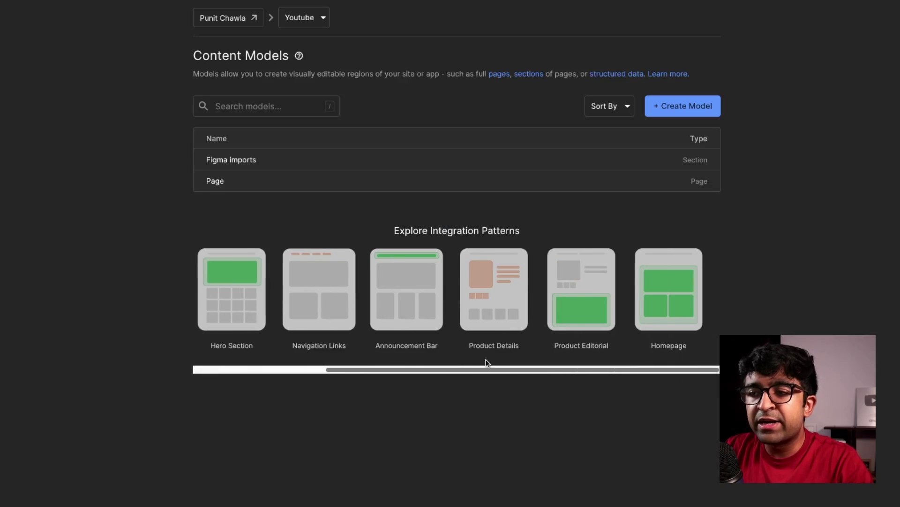
pyautogui.moveTo(486, 362); pyautogui.dragTo(229, 363)
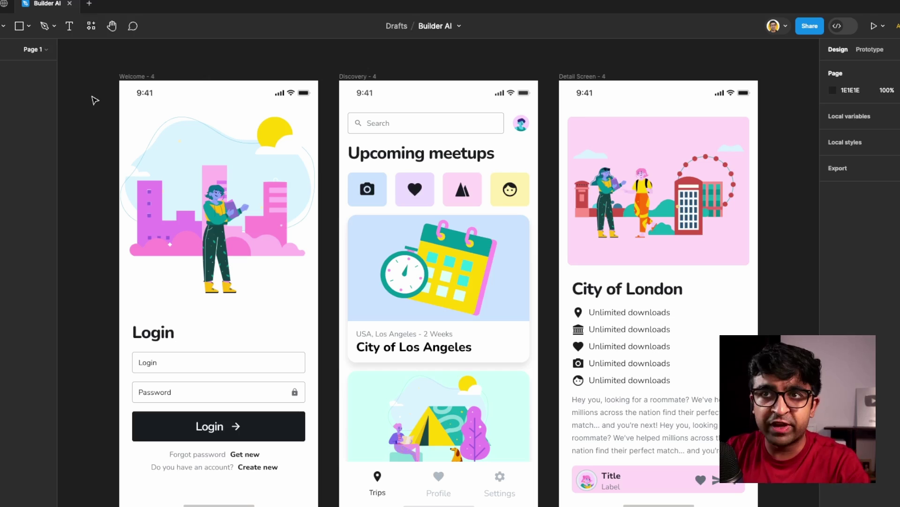
# - Launch the Builder.io plugin from Figma's plugins and select the Discovery screen for code generation
pyautogui.click(91, 25)
pyautogui.click(142, 49)
pyautogui.write('builder')
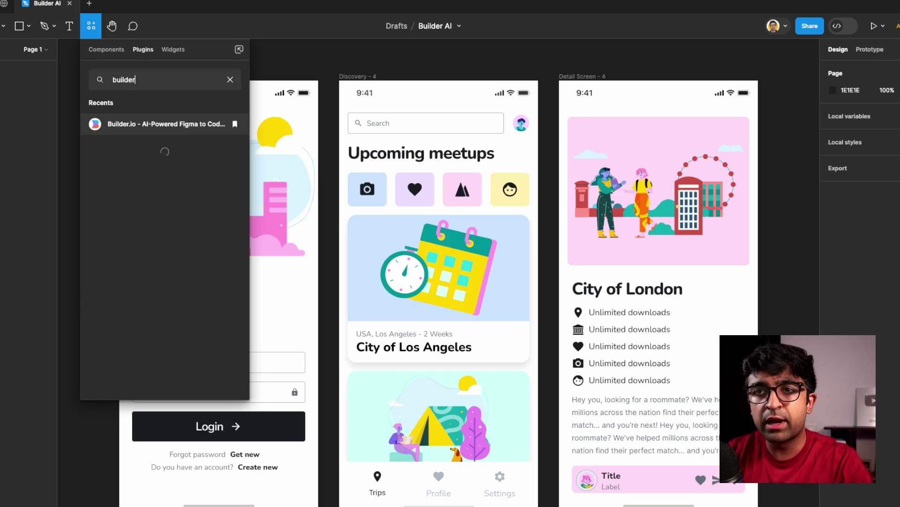
pyautogui.press('Escape')
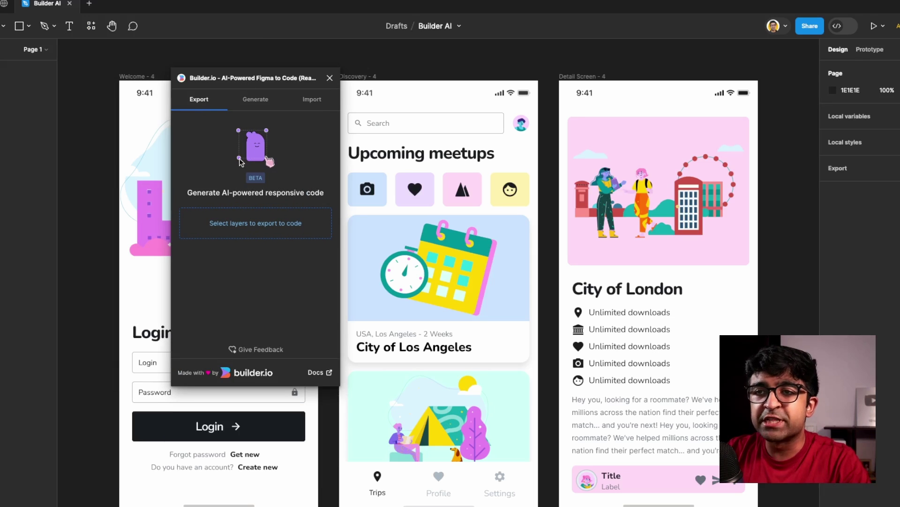
pyautogui.moveTo(274, 83); pyautogui.dragTo(59, 105)
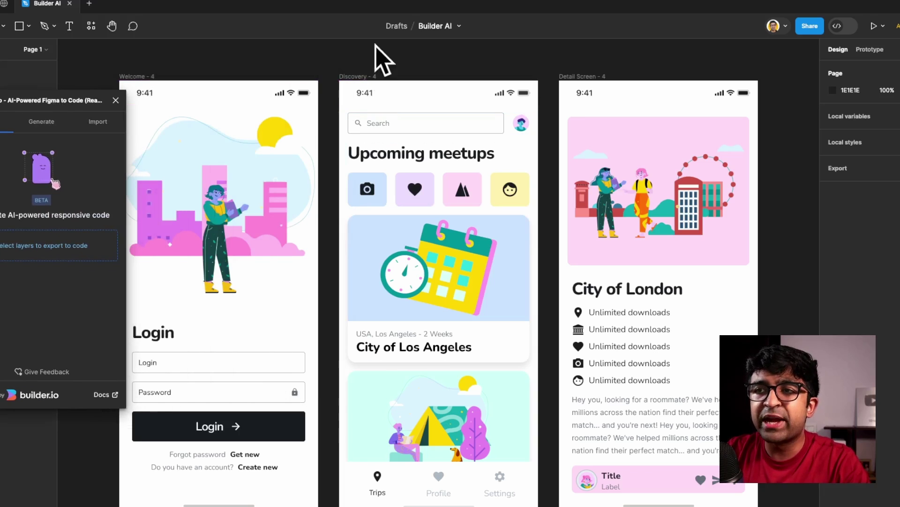
pyautogui.click(372, 77)
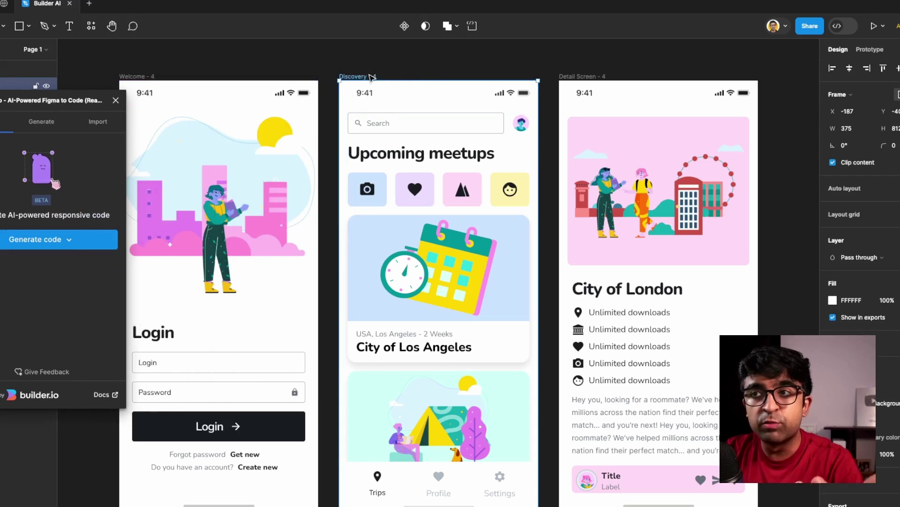
pyautogui.click(73, 243)
# - Generate code for the Discovery screen and scroll through the generated React Native code
pyautogui.click(58, 267)
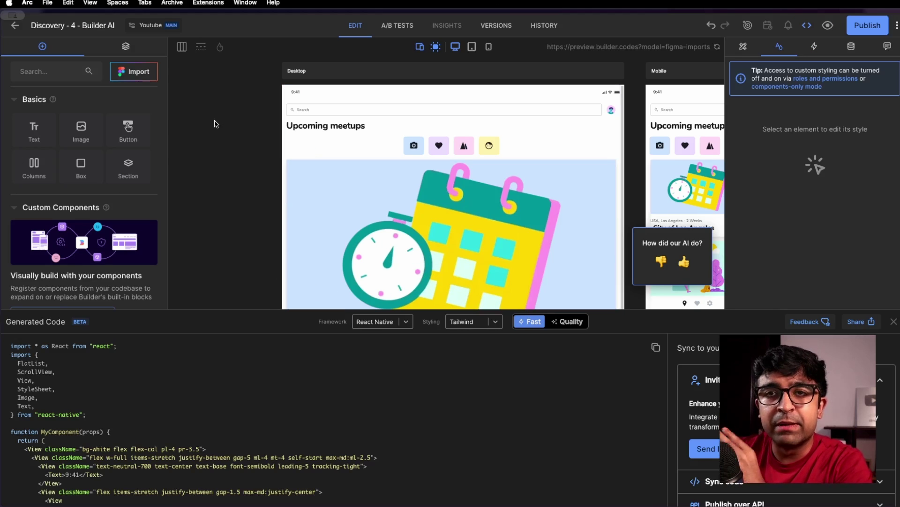
pyautogui.scroll(-5, 47, 383)
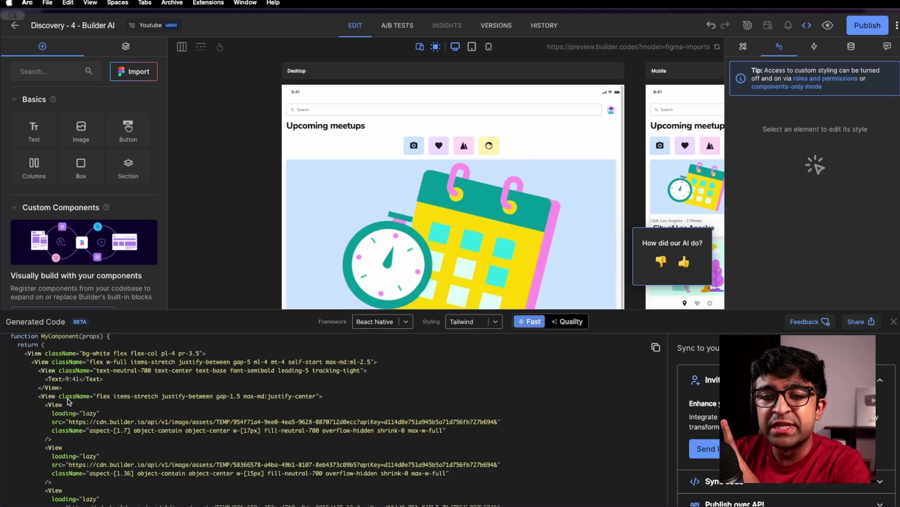
pyautogui.scroll(-5, 56, 389)
pyautogui.scroll(-5, 69, 400)
pyautogui.scroll(-5, 69, 400)
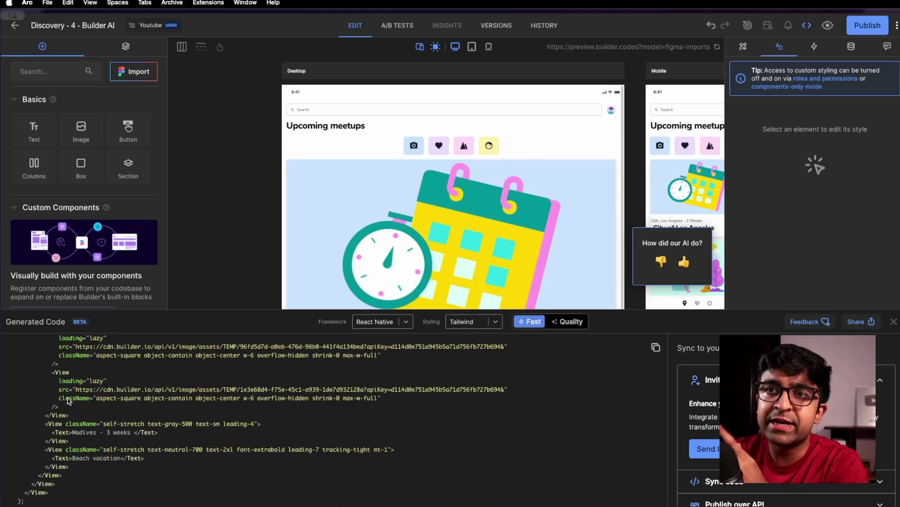
pyautogui.scroll(-3, 386, 231)
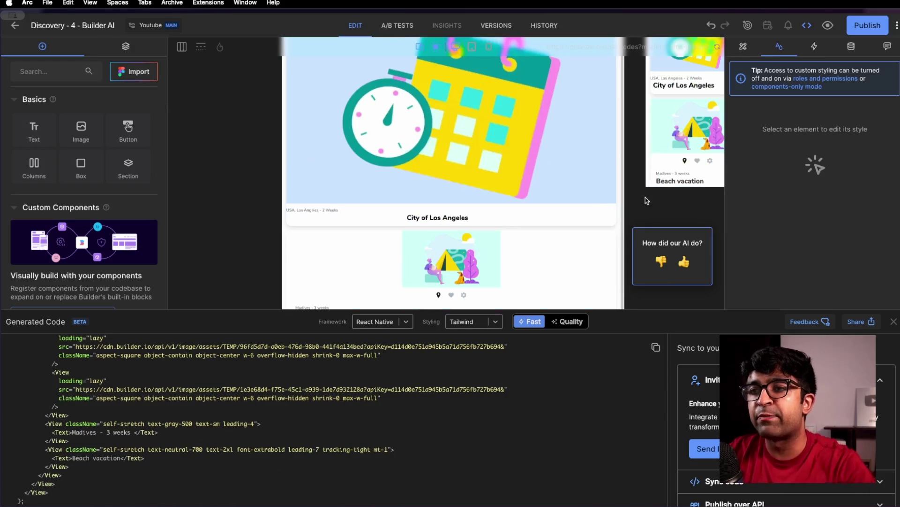
pyautogui.scroll(5, 637, 205)
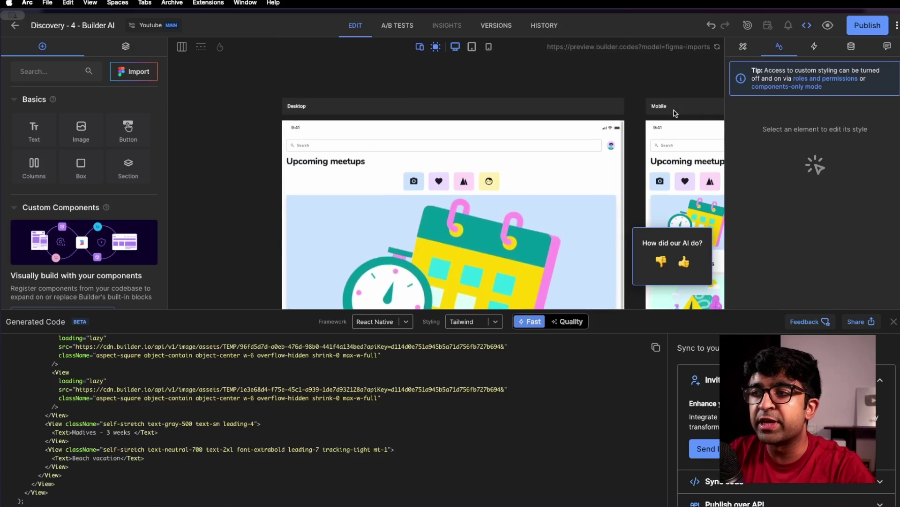
# - Preview at mobile size and inspect the City of Los Angeles text and calendar image
pyautogui.click(485, 46)
pyautogui.scroll(-3, 452, 237)
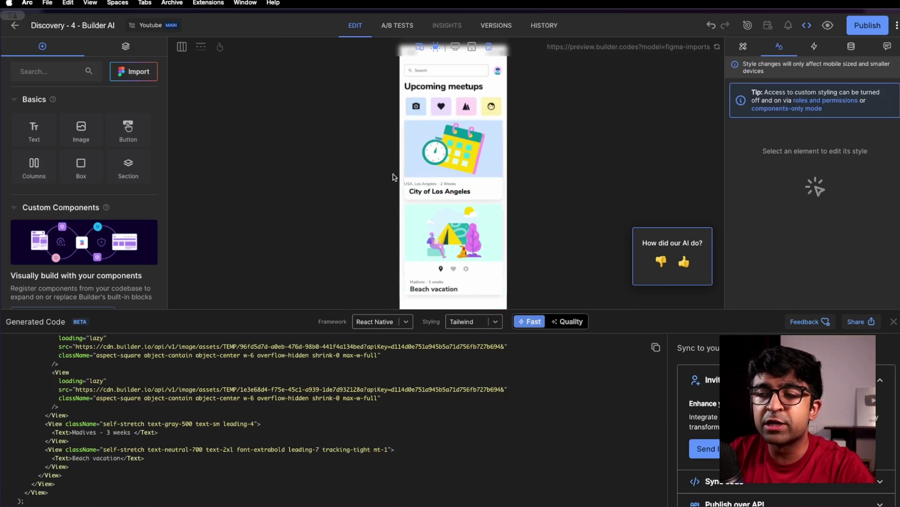
pyautogui.doubleClick(426, 193)
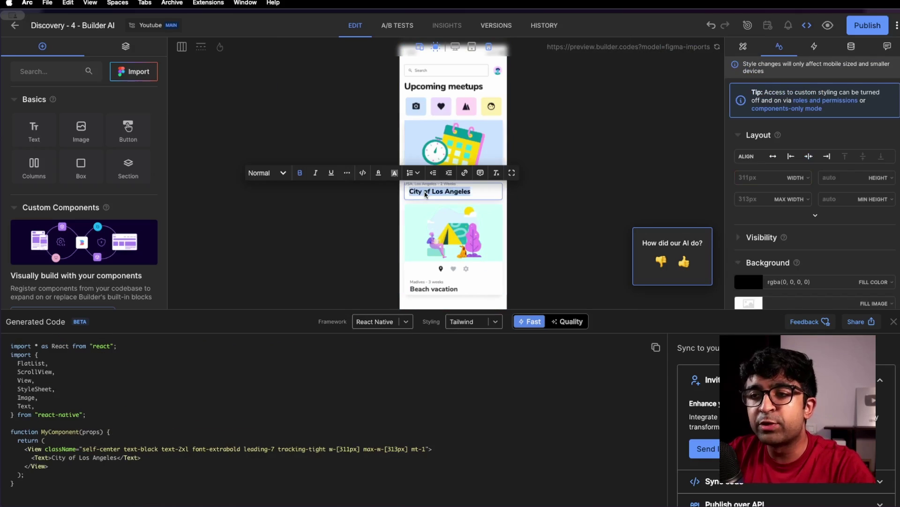
pyautogui.click(337, 222)
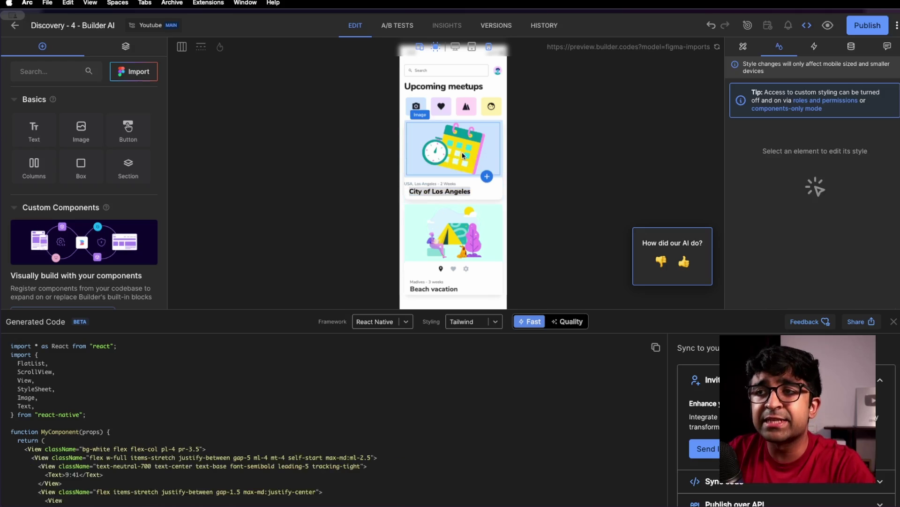
pyautogui.click(482, 151)
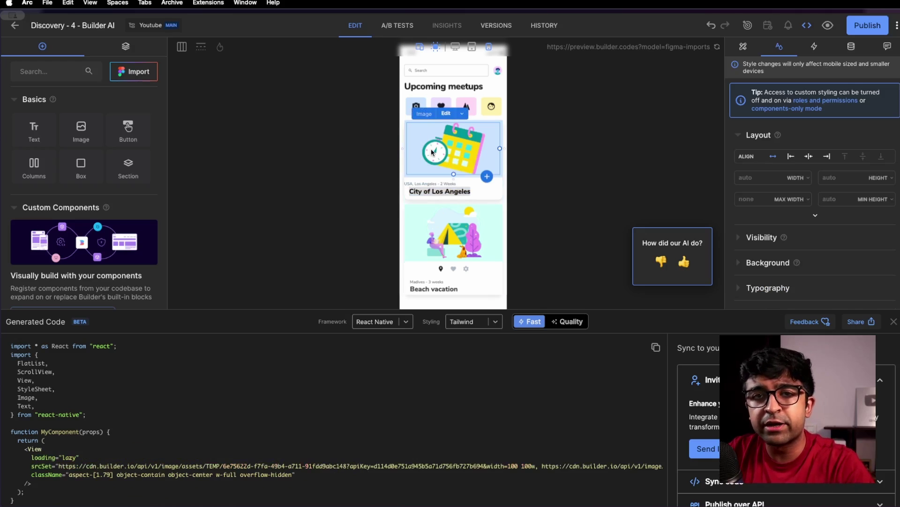
# - Close the code panel and expand the Visual Editor AI options
pyautogui.click(894, 321)
pyautogui.click(591, 285)
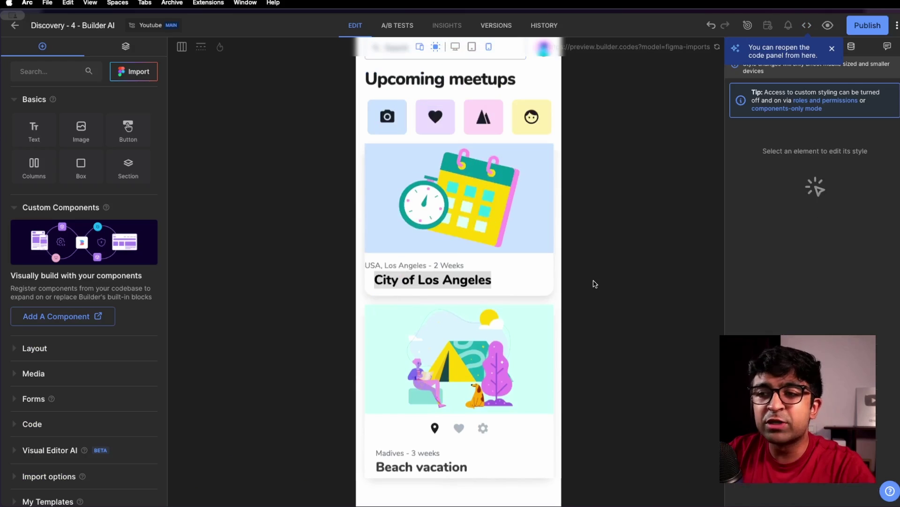
pyautogui.click(57, 451)
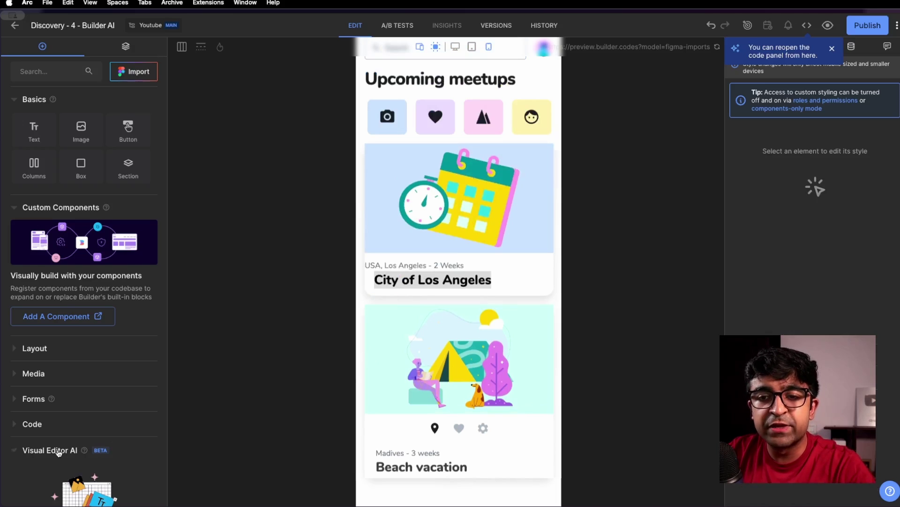
pyautogui.scroll(-3, 58, 452)
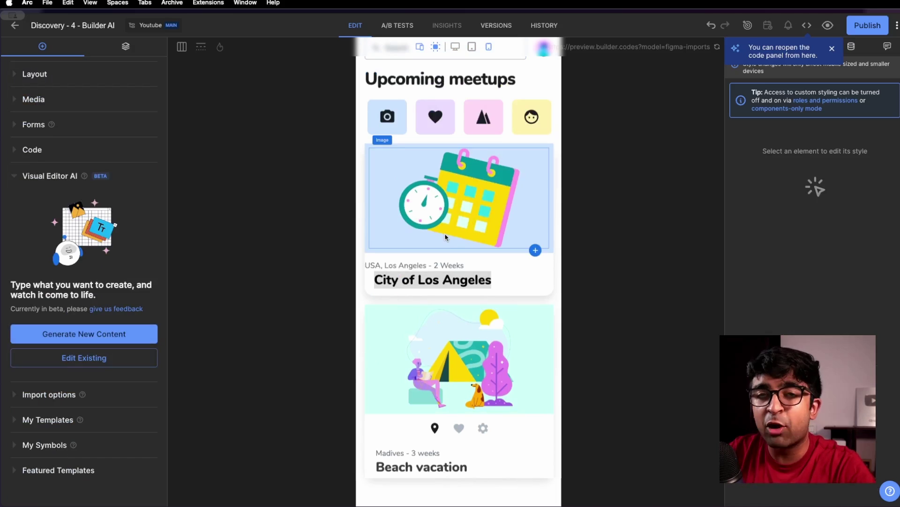
pyautogui.click(544, 234)
pyautogui.click(593, 227)
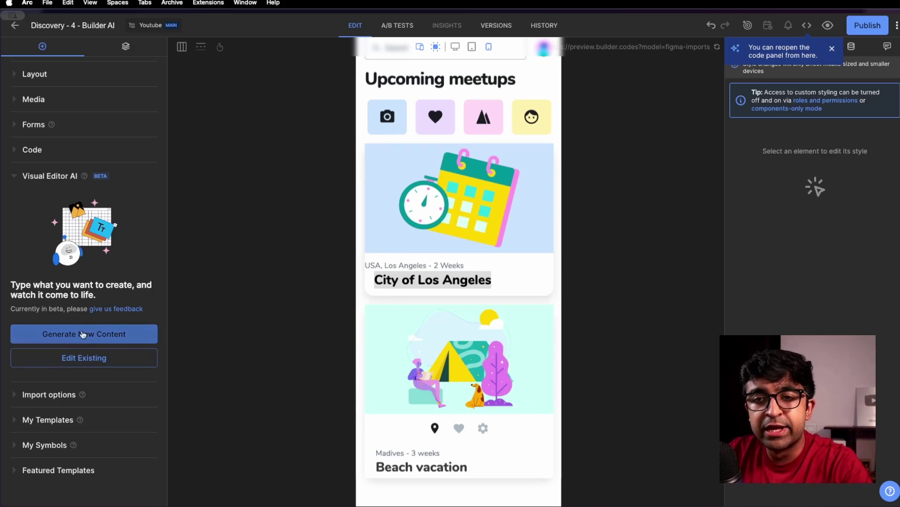
# - Generate login forms from 'Add a login form here' and pick the username-and-password variant
pyautogui.click(113, 332)
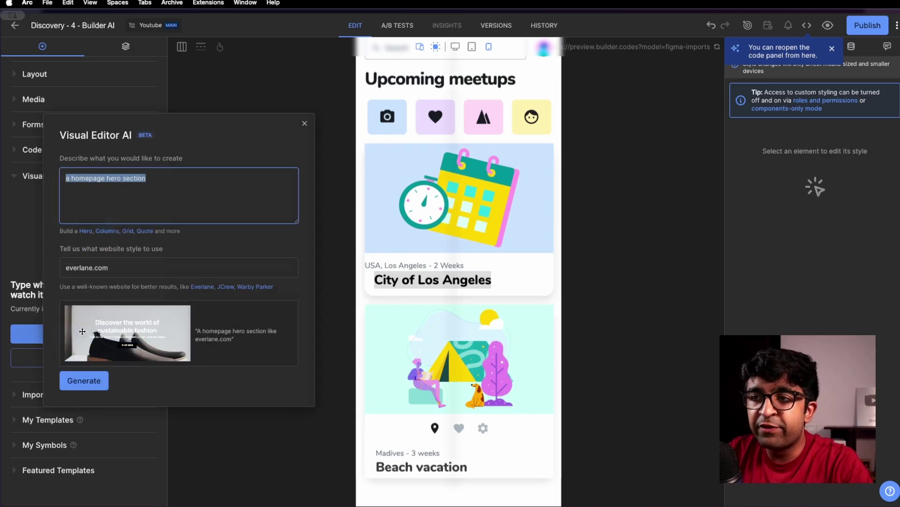
pyautogui.click(559, 152)
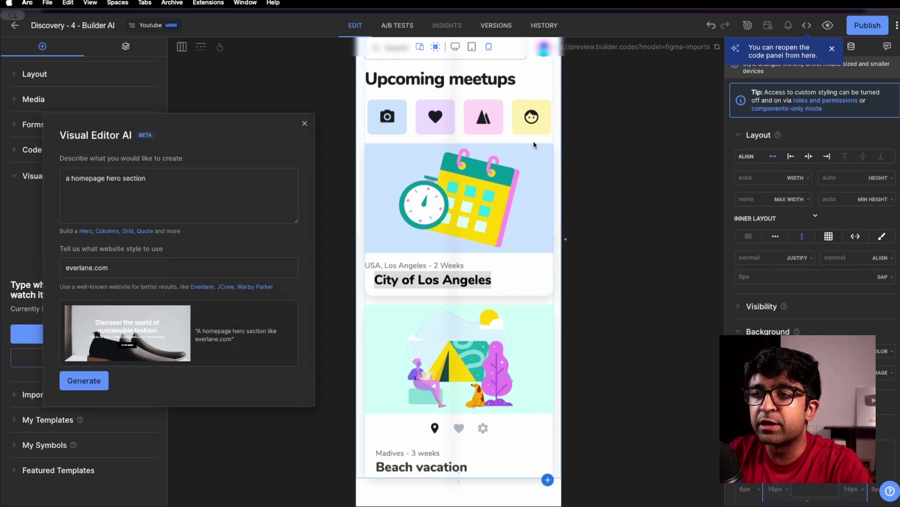
pyautogui.click(137, 195)
pyautogui.write('Add a login form')
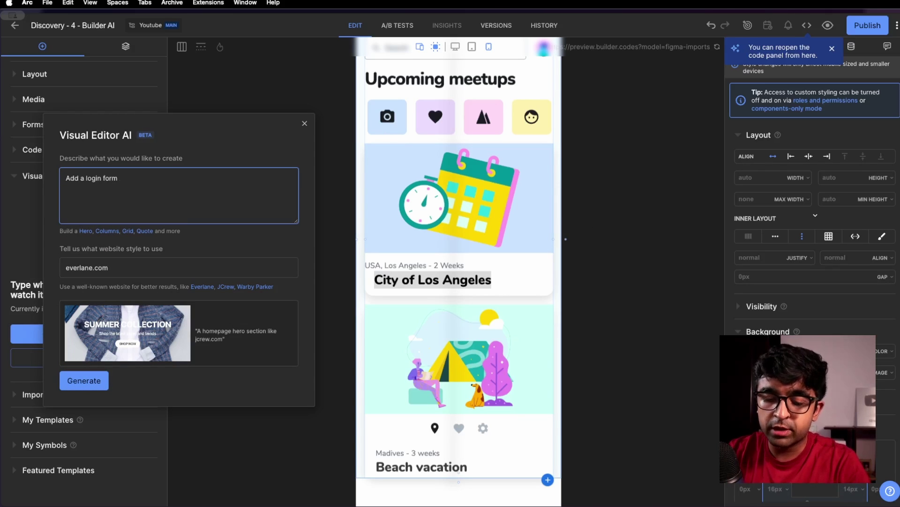
pyautogui.scroll(5, 319, 277)
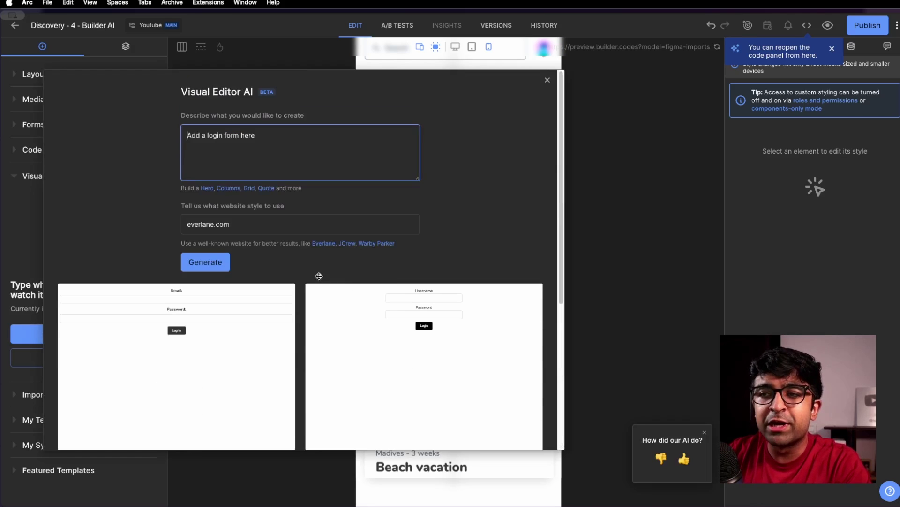
pyautogui.scroll(-5, 370, 341)
pyautogui.scroll(3, 218, 273)
pyautogui.scroll(-3, 259, 297)
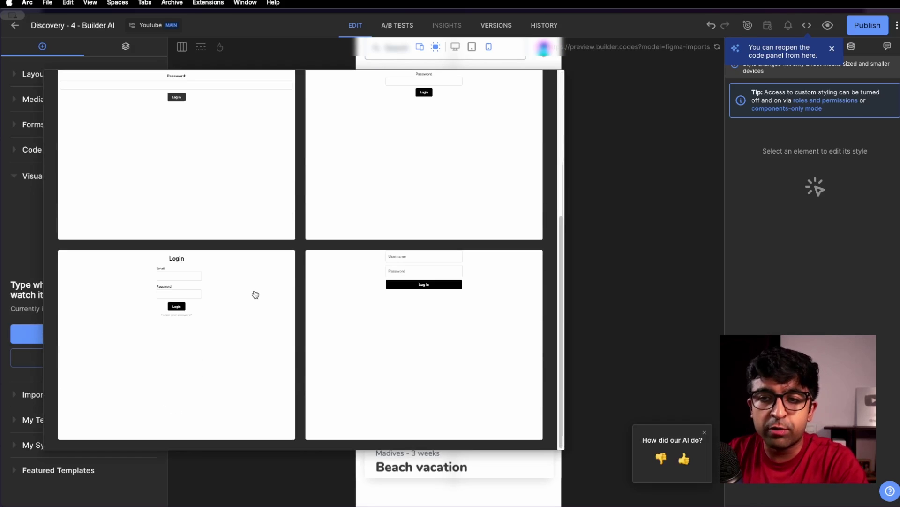
pyautogui.click(419, 290)
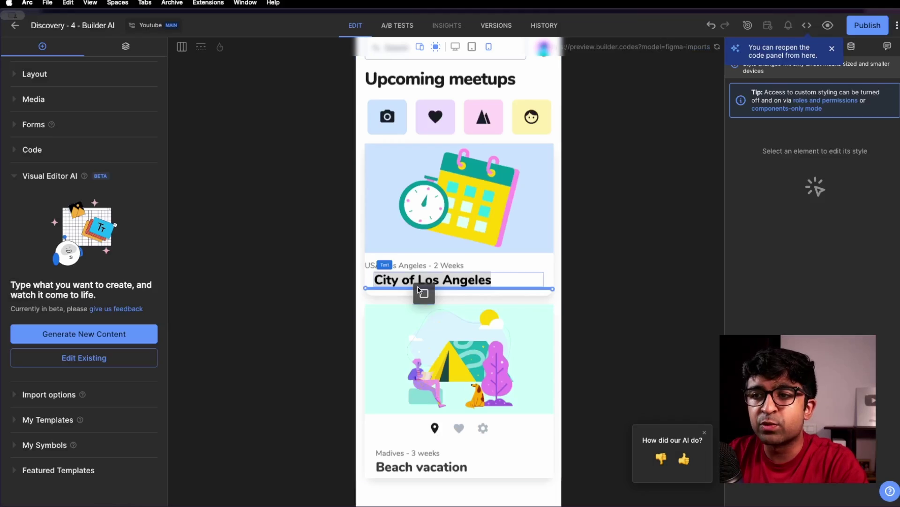
# - Place the login form between the Los Angeles and Beach vacation cards, inspecting its Username and Password fields
pyautogui.click(493, 302)
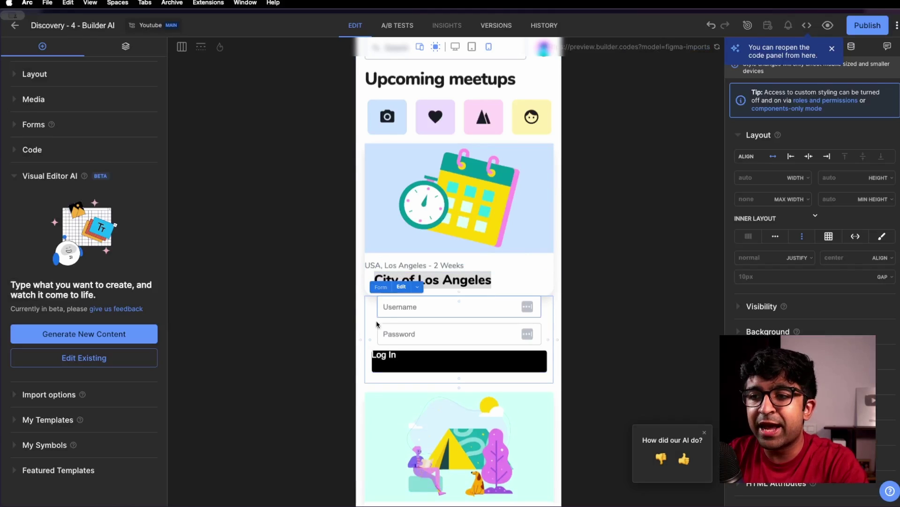
pyautogui.click(427, 333)
pyautogui.click(617, 311)
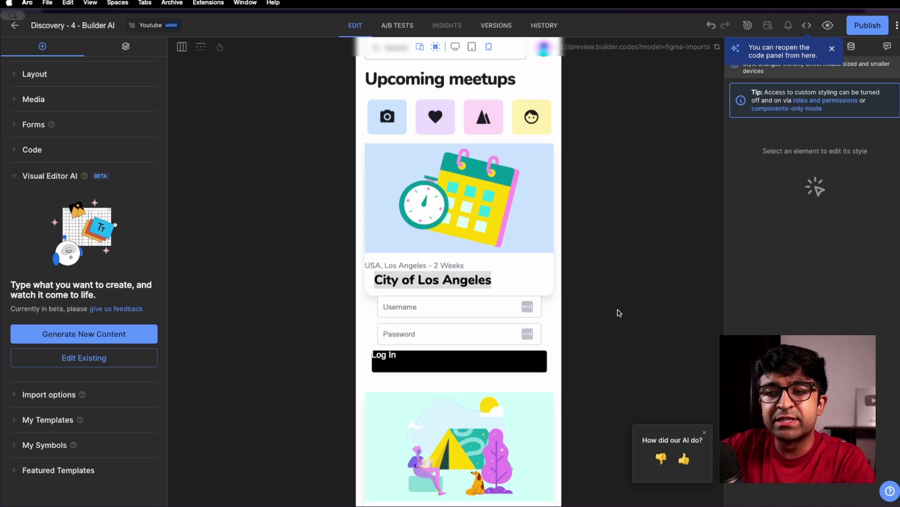
pyautogui.click(449, 329)
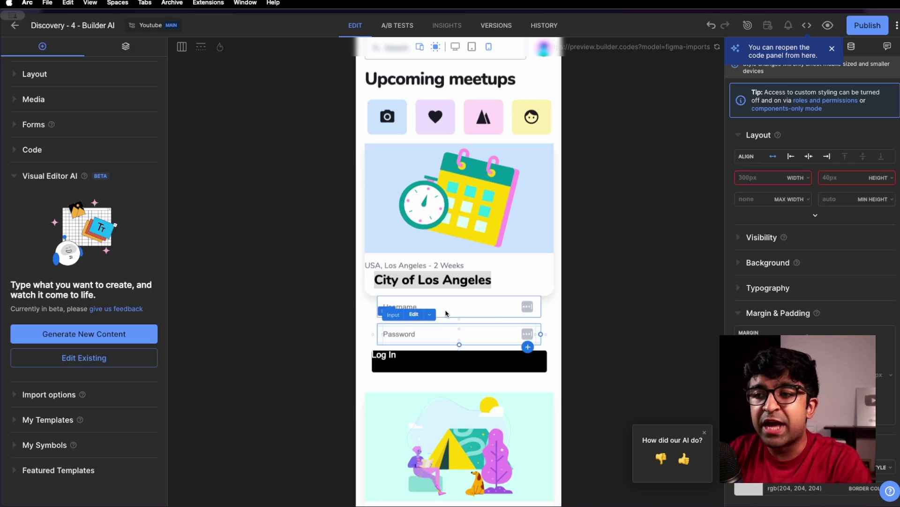
pyautogui.click(405, 307)
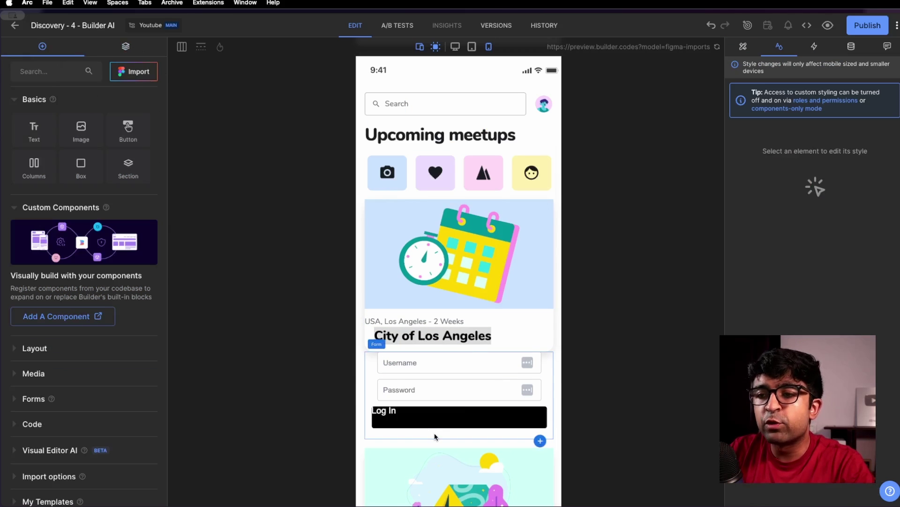
pyautogui.scroll(-3, 476, 310)
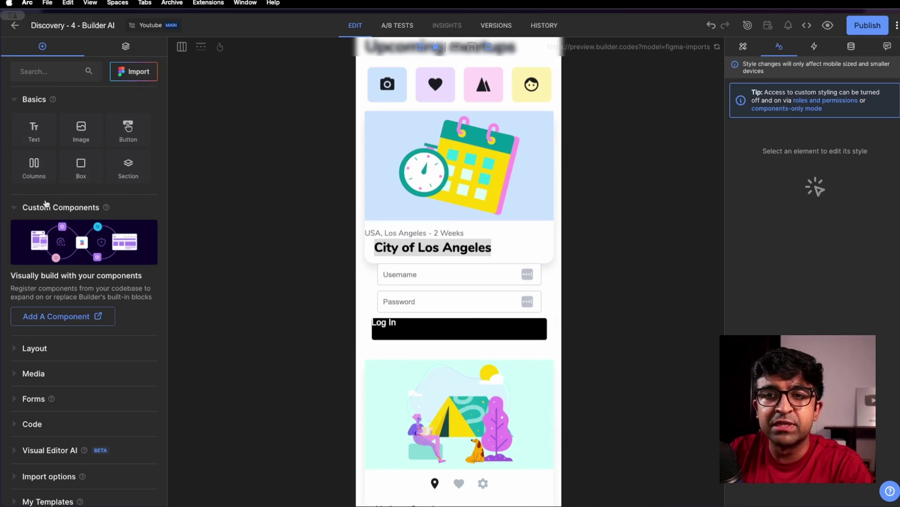
pyautogui.scroll(-6, 46, 203)
pyautogui.click(456, 207)
# - Check the calendar image's data settings, then add a Custom code block below Log In
pyautogui.click(852, 45)
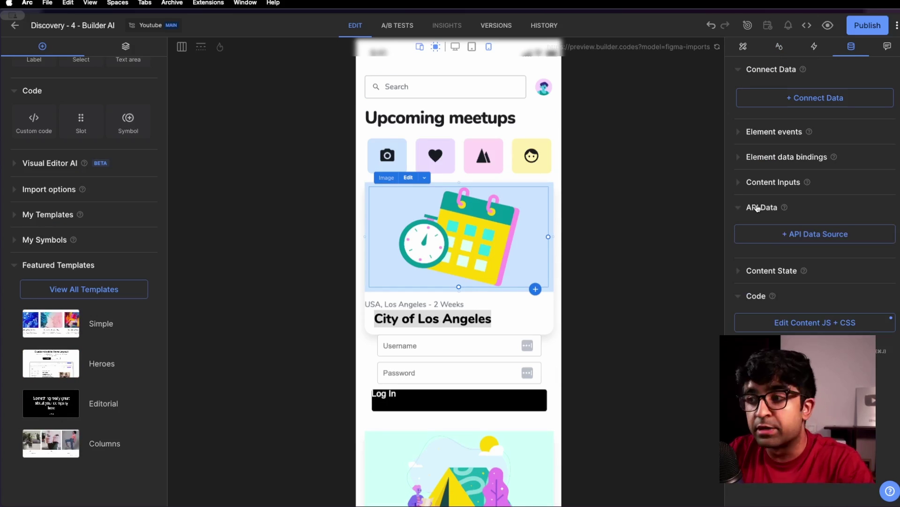
pyautogui.click(758, 208)
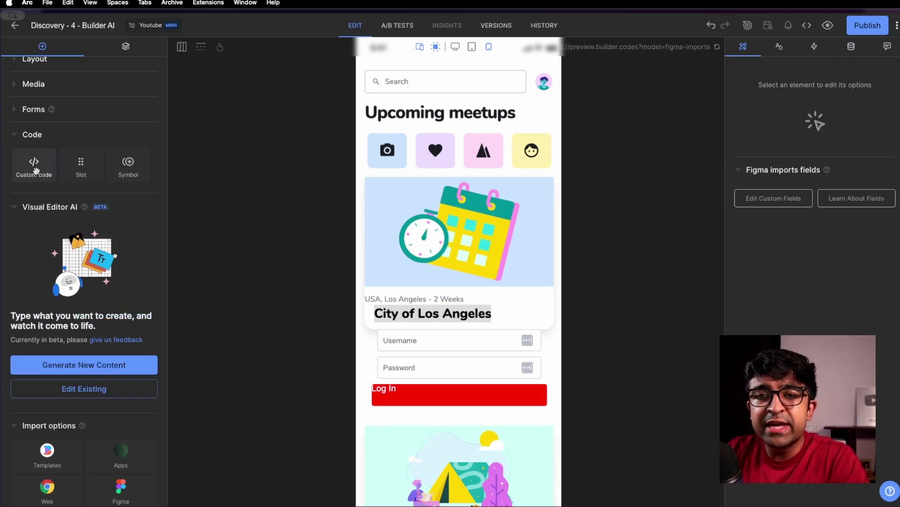
pyautogui.moveTo(35, 170); pyautogui.dragTo(480, 408)
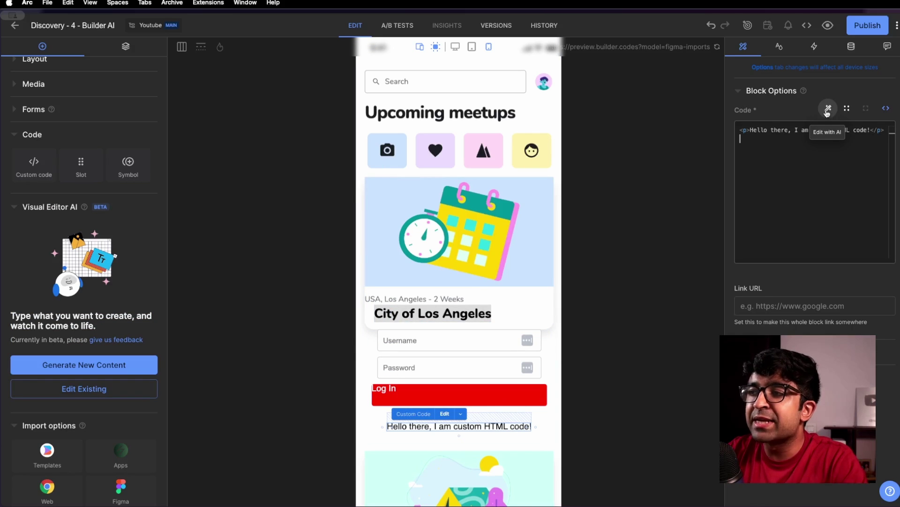
# - Have AI rewrite the custom code with 'Embed a youtube player' and check the iframe
pyautogui.click(827, 111)
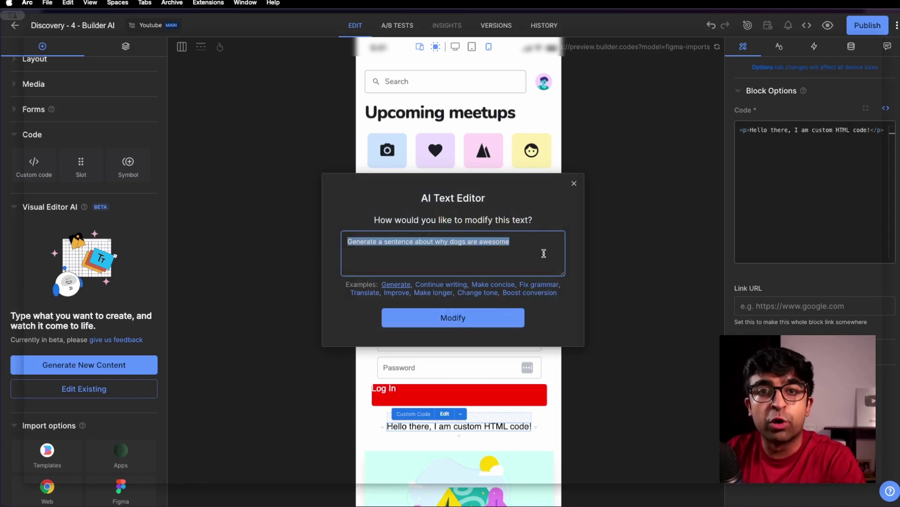
pyautogui.write('Embed a youtube player')
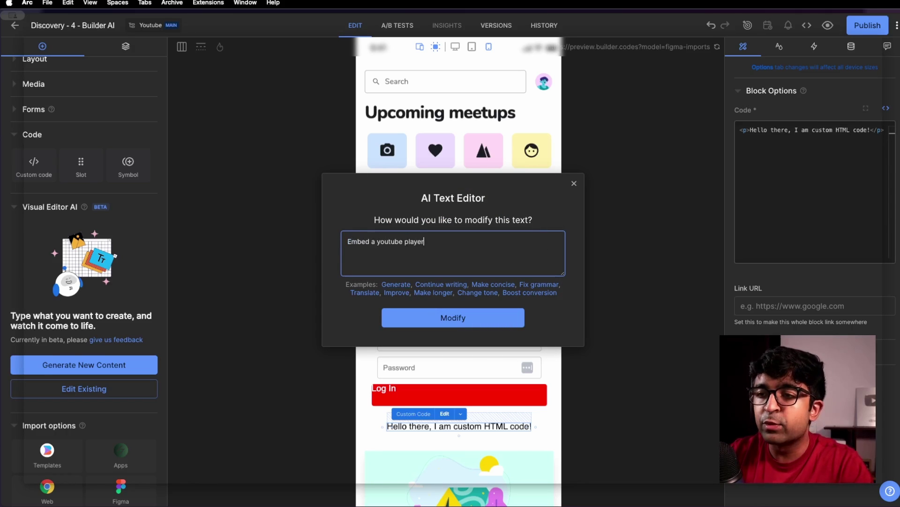
pyautogui.click(463, 319)
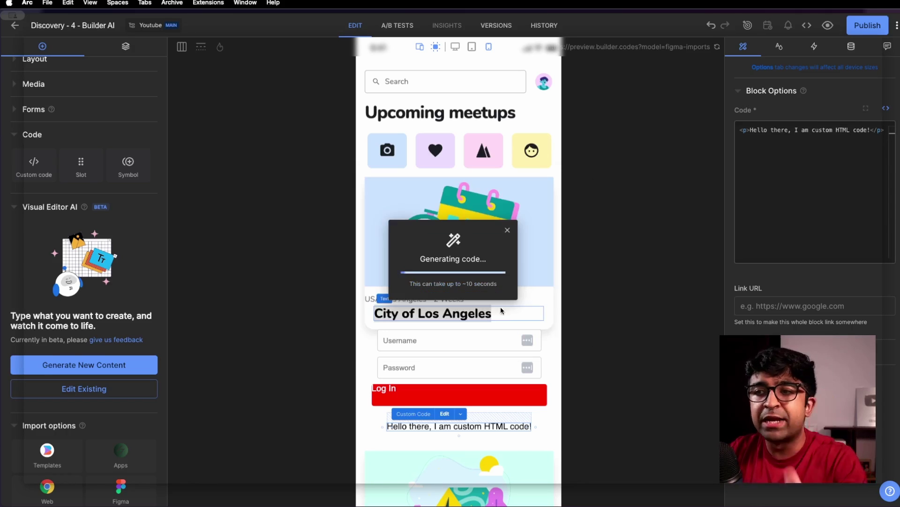
pyautogui.scroll(-3, 469, 408)
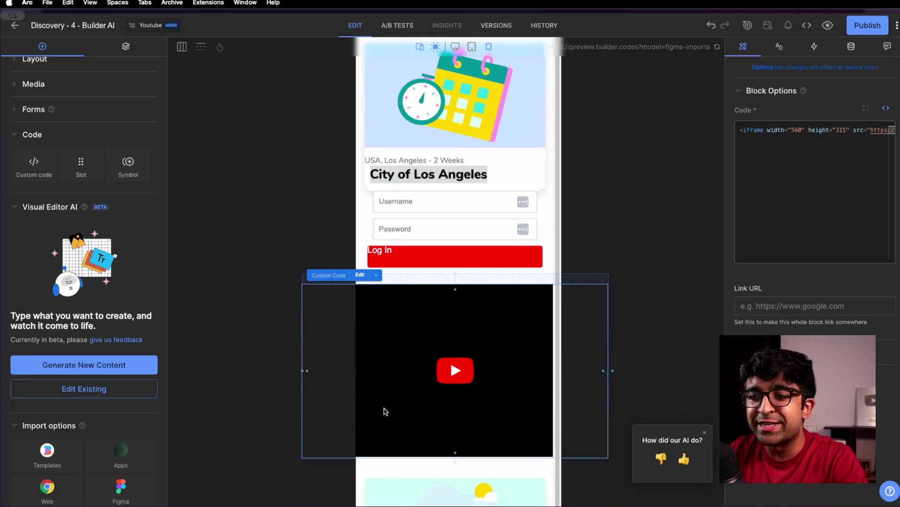
pyautogui.moveTo(817, 168); pyautogui.dragTo(784, 124)
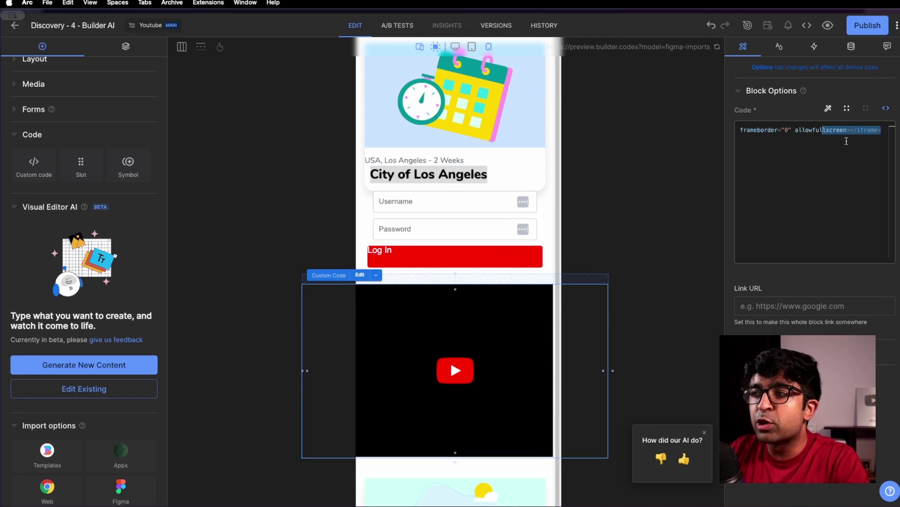
pyautogui.click(847, 141)
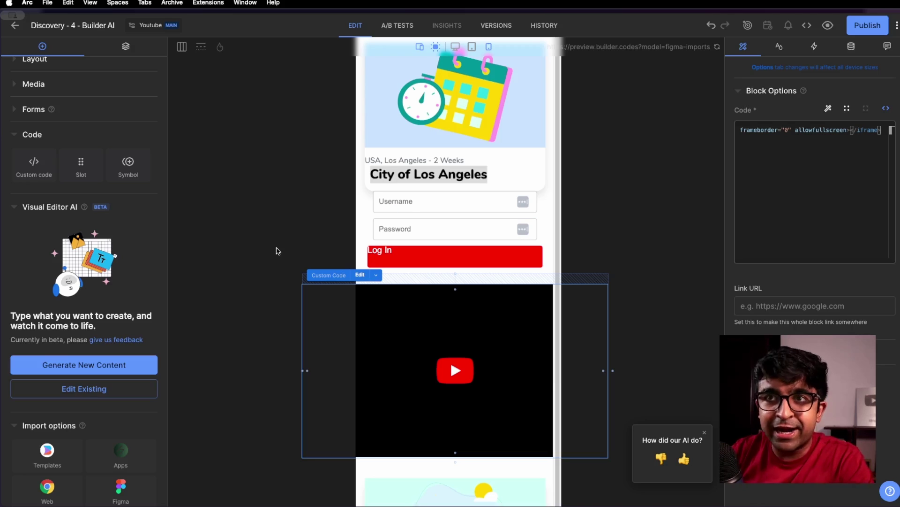
# - View the page's A/B tests, then its saved versions
pyautogui.click(390, 24)
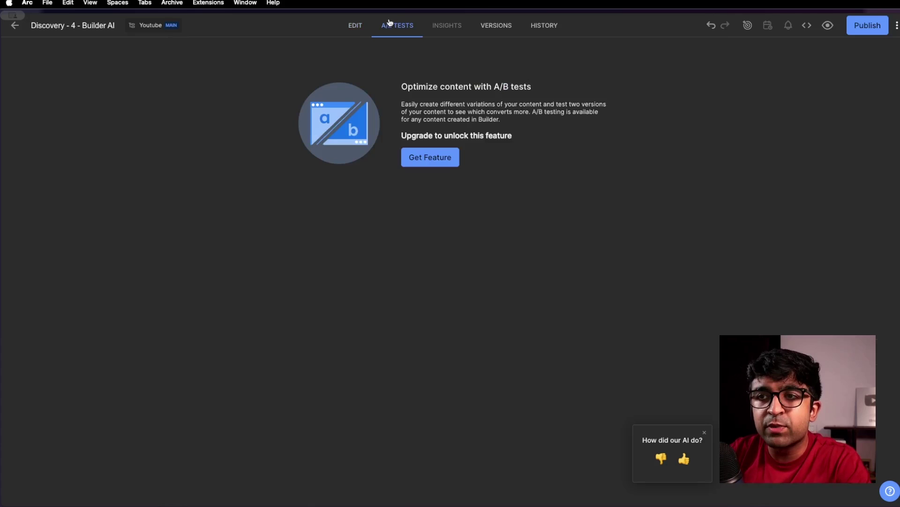
pyautogui.click(496, 29)
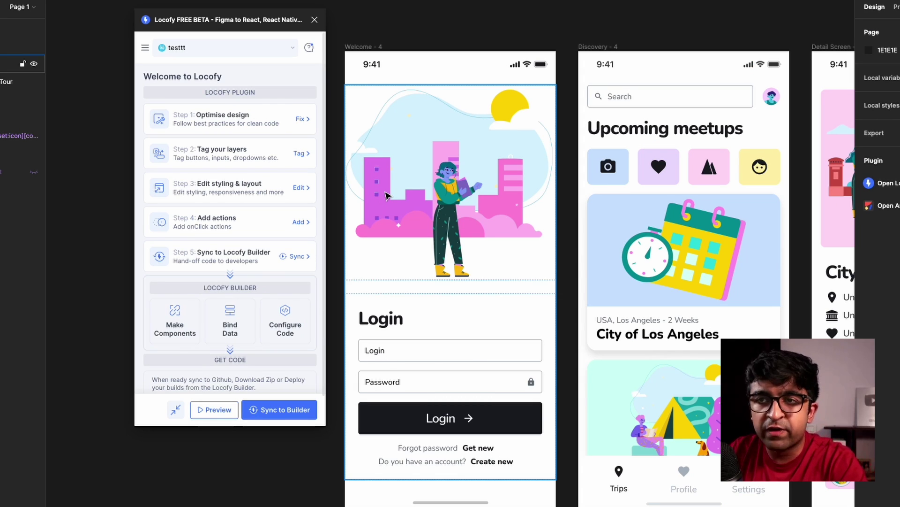
# - Start Locofy's design optimisation and fix the inconsistent gap in Welcome - 4
pyautogui.click(386, 196)
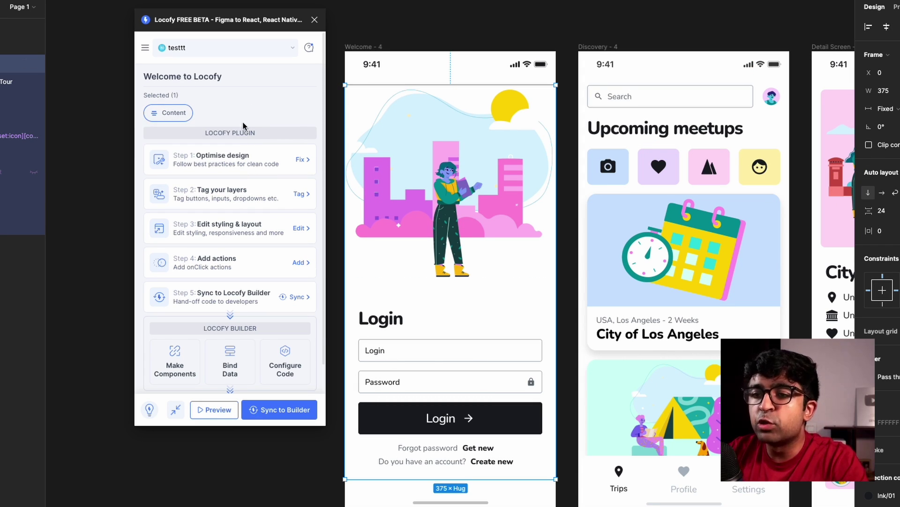
pyautogui.click(303, 160)
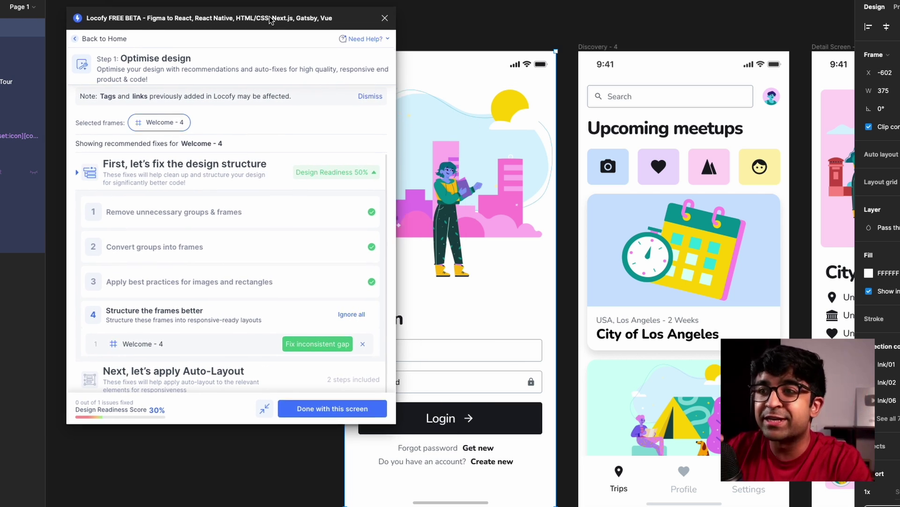
pyautogui.moveTo(271, 20); pyautogui.dragTo(247, 18)
pyautogui.scroll(-1, 280, 264)
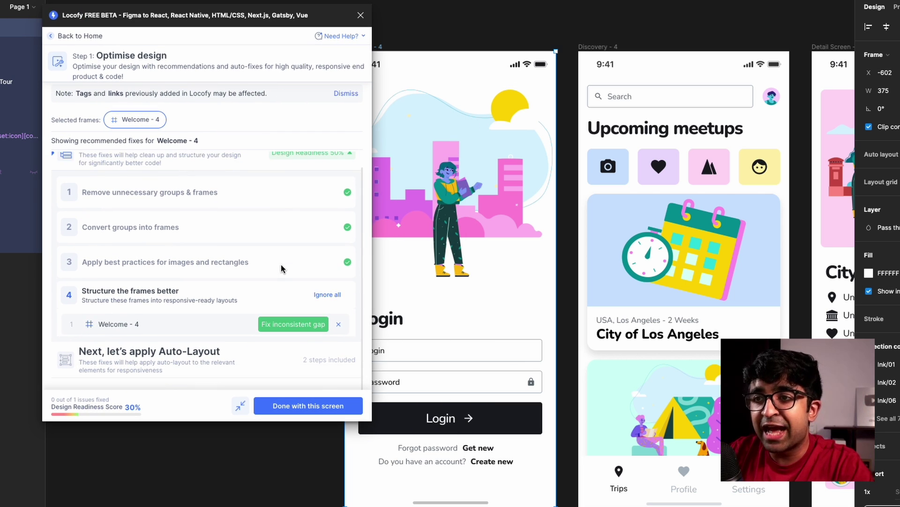
pyautogui.click(299, 327)
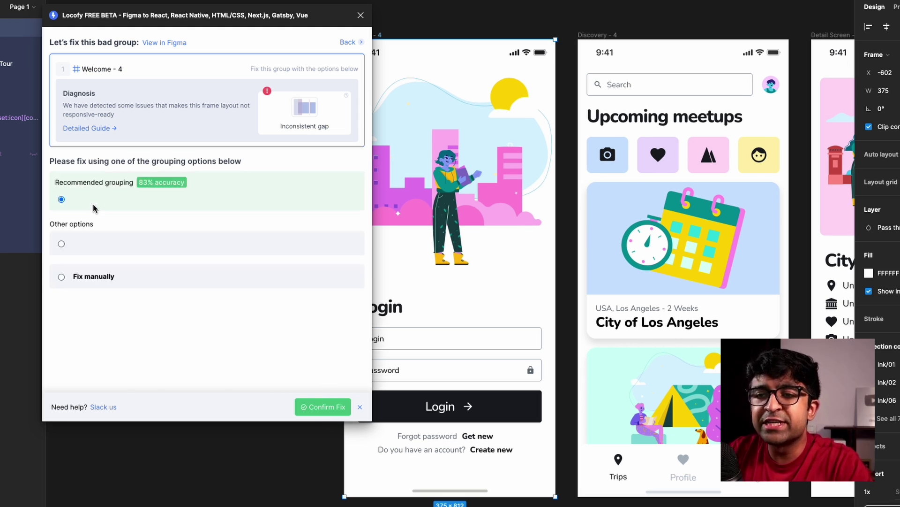
# - Apply the alternative grouping fix and auto-layout to Frame and Welcome - 4, then return home
pyautogui.scroll(-3, 200, 333)
pyautogui.click(211, 269)
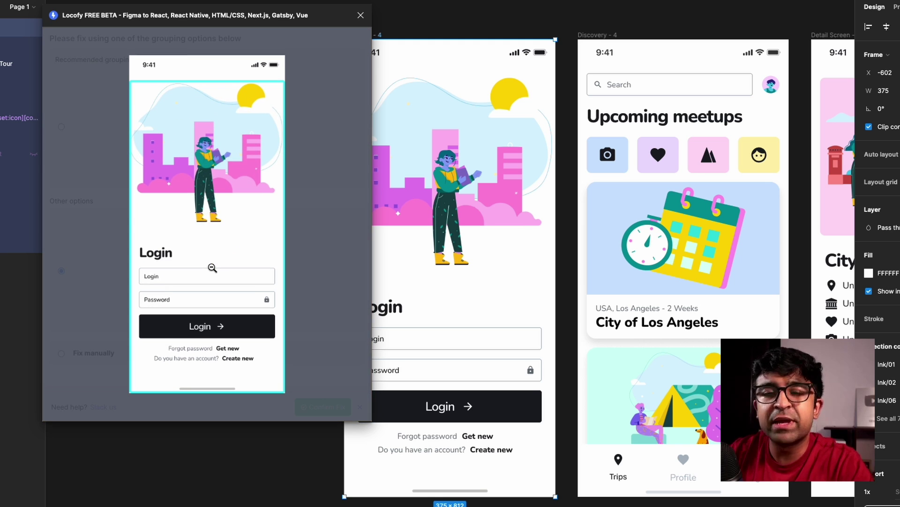
pyautogui.click(319, 411)
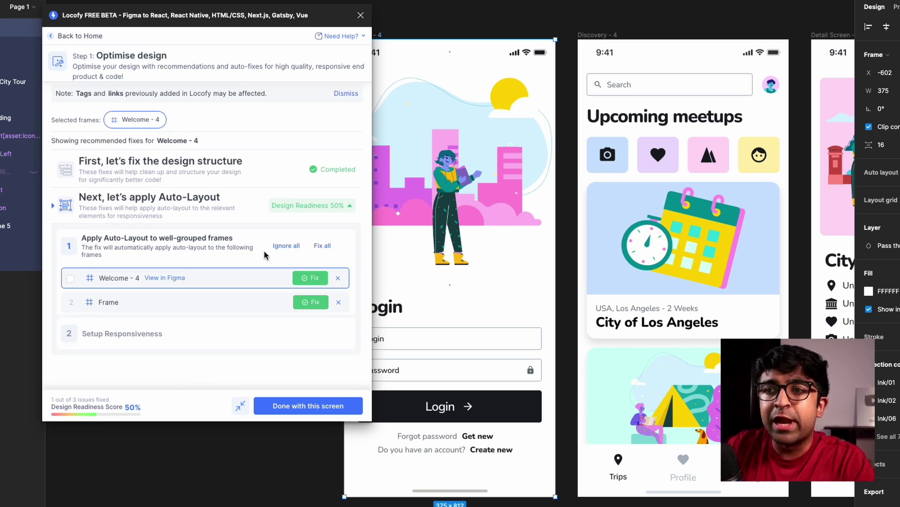
pyautogui.click(312, 302)
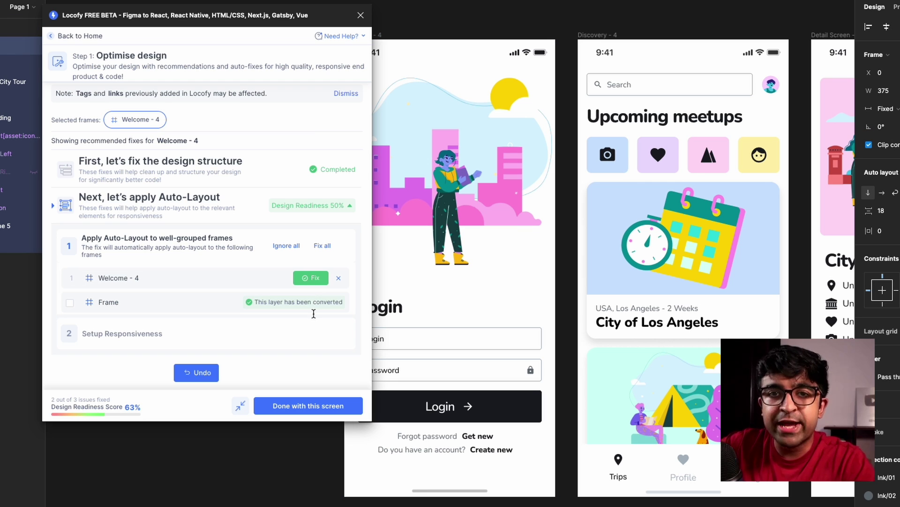
pyautogui.click(308, 280)
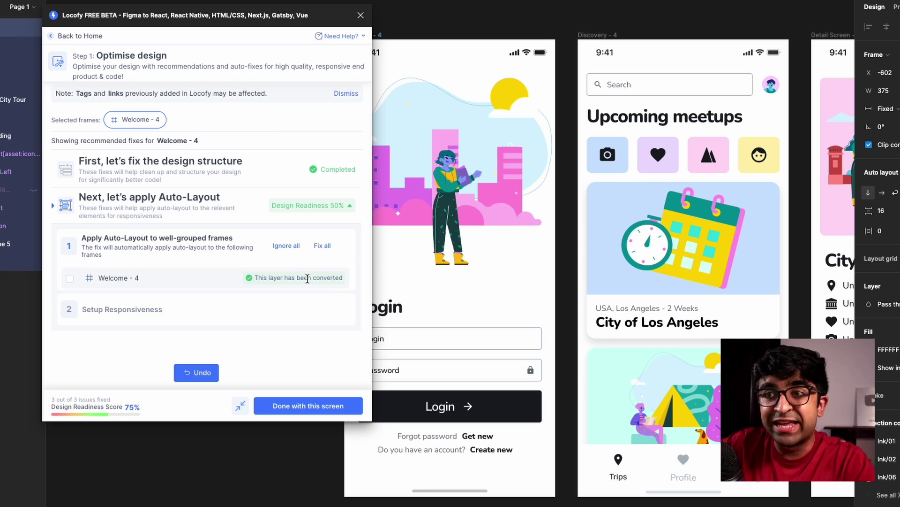
pyautogui.click(52, 36)
# - Tag the Welcome - 4 Login button as a Button in Locofy and edit its properties
pyautogui.moveTo(172, 23); pyautogui.dragTo(287, 29)
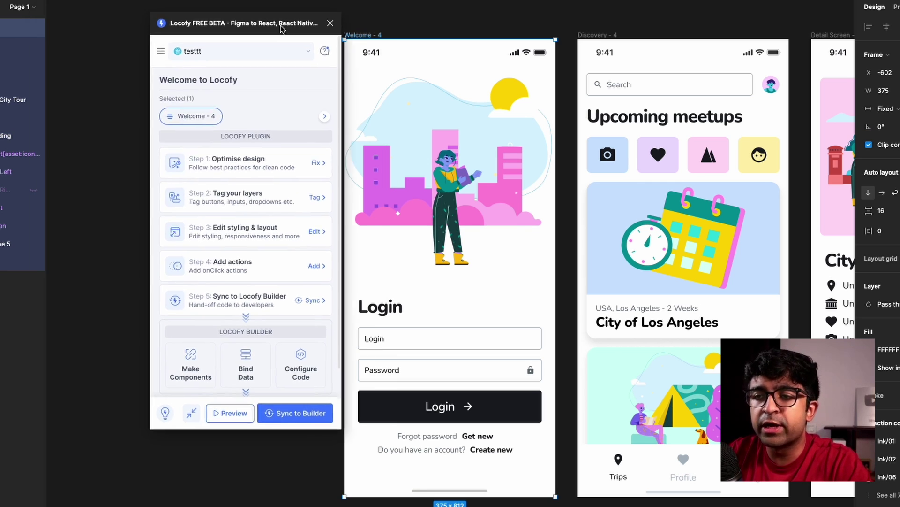
pyautogui.click(272, 208)
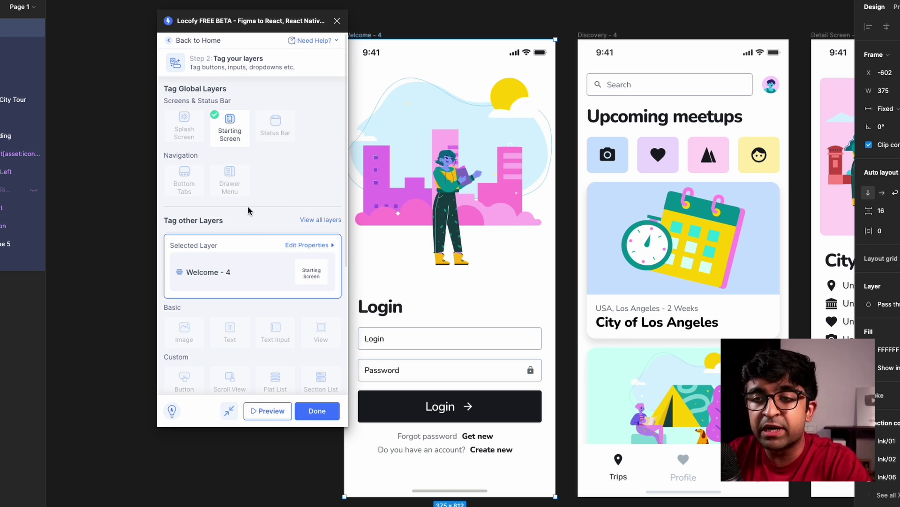
pyautogui.click(439, 407)
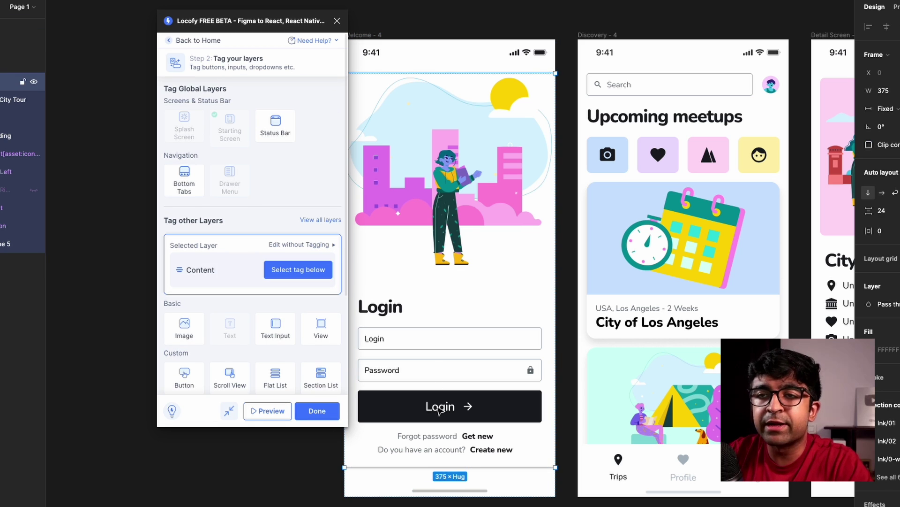
pyautogui.doubleClick(440, 408)
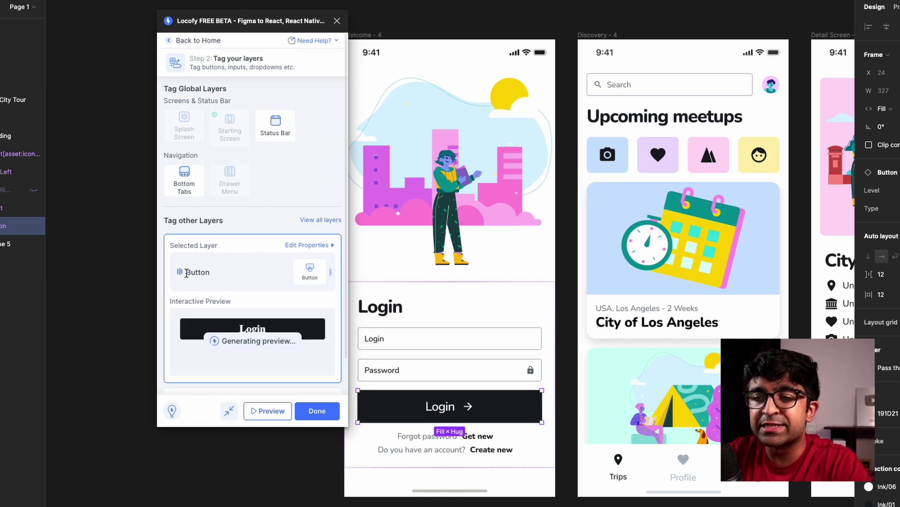
pyautogui.click(309, 275)
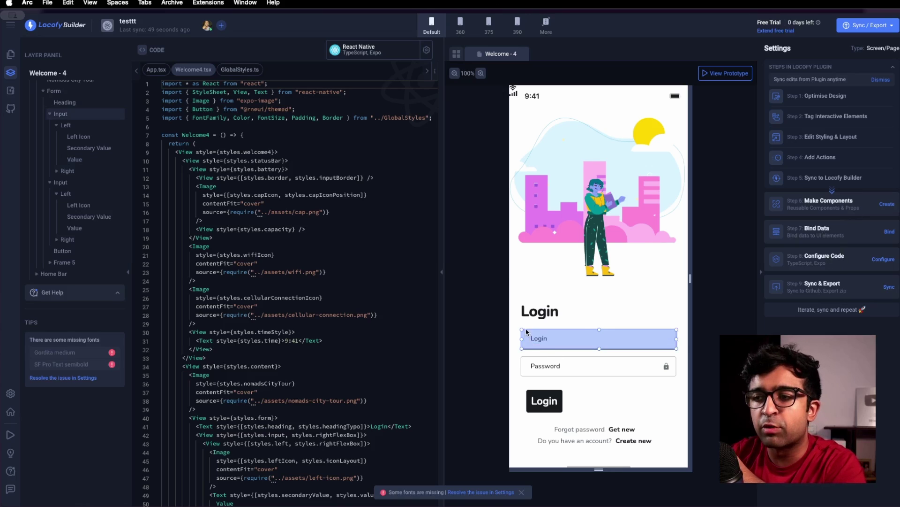
# - Select the illustration, start an Export to Snack, and dismiss the Hold up component warning
pyautogui.click(577, 278)
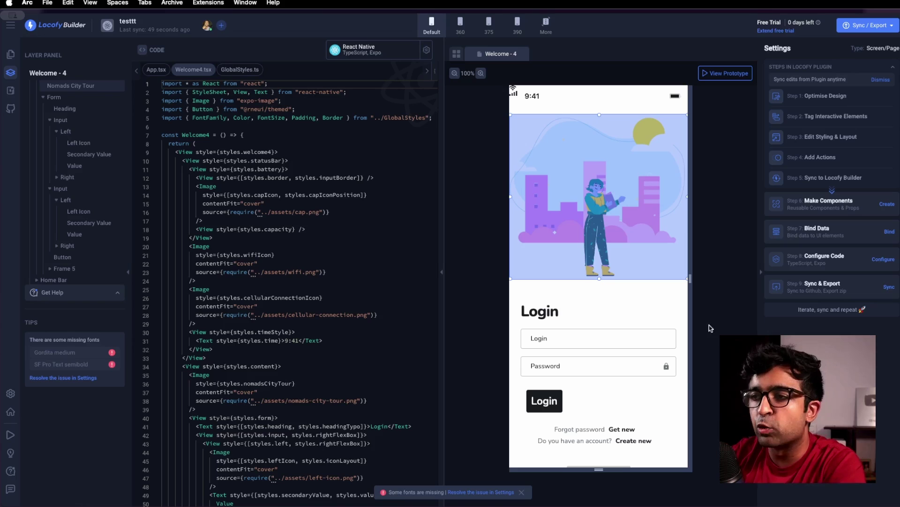
pyautogui.click(893, 27)
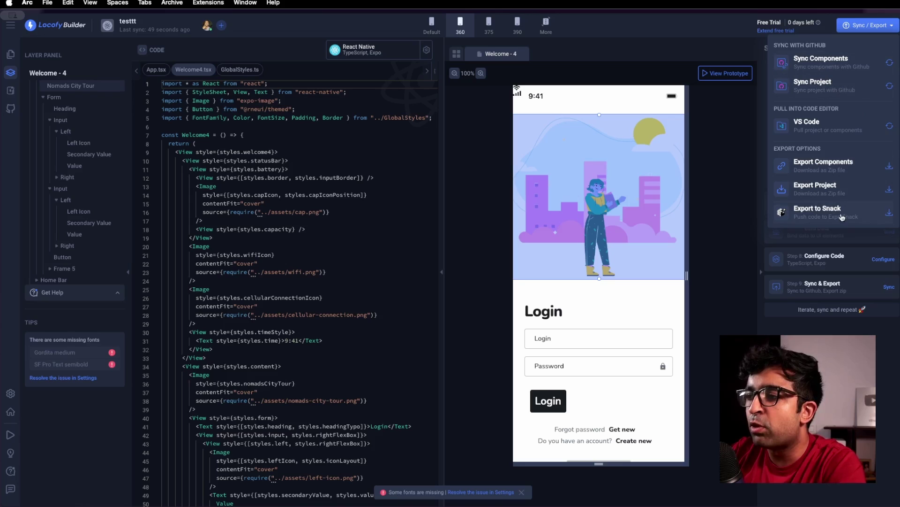
pyautogui.click(847, 197)
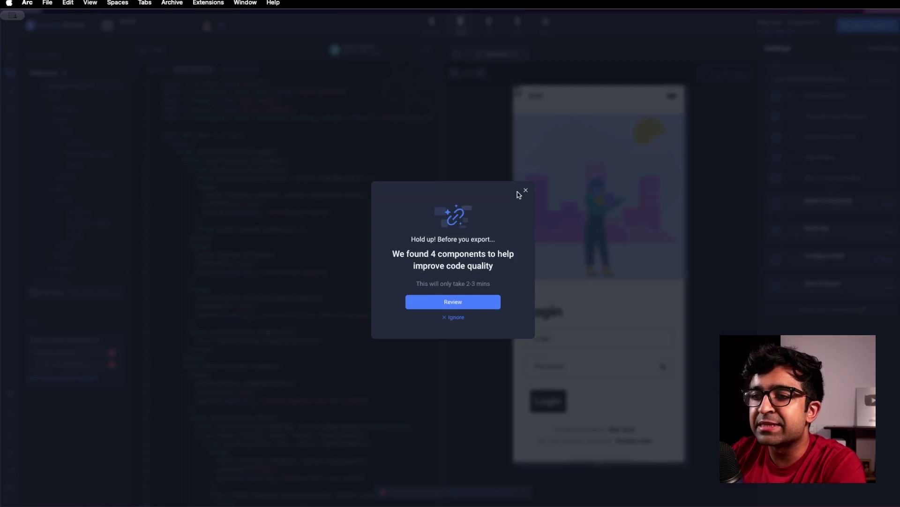
pyautogui.click(525, 191)
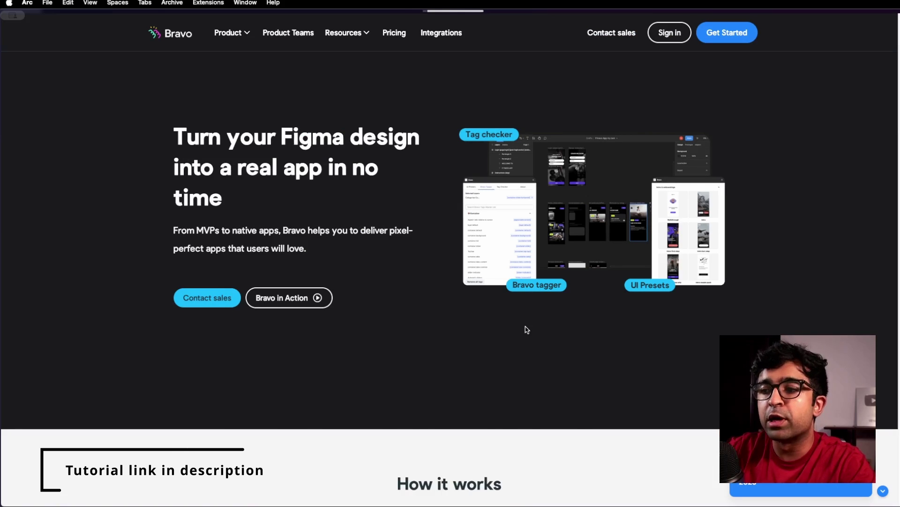
# - Scroll down through the Bravo Studio homepage and back up
pyautogui.scroll(-8, 384, 245)
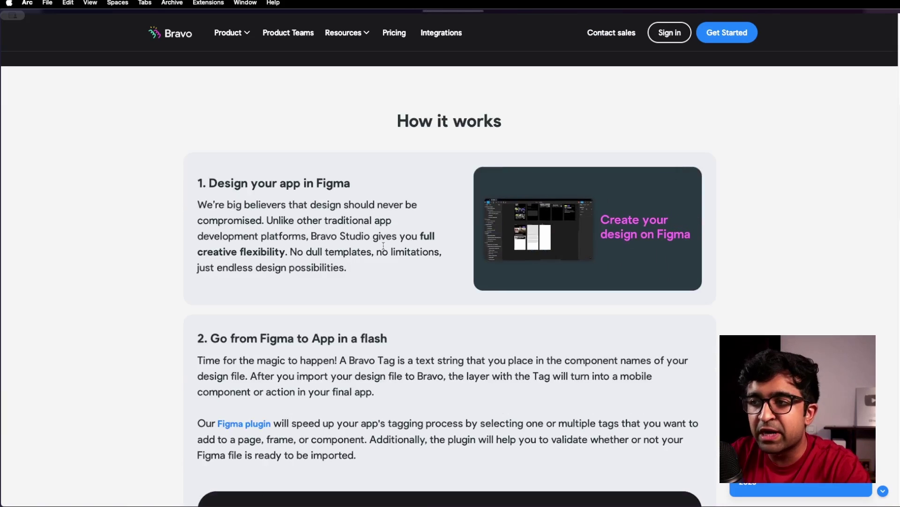
pyautogui.scroll(-7, 383, 245)
pyautogui.scroll(-5, 384, 249)
pyautogui.scroll(-3, 383, 249)
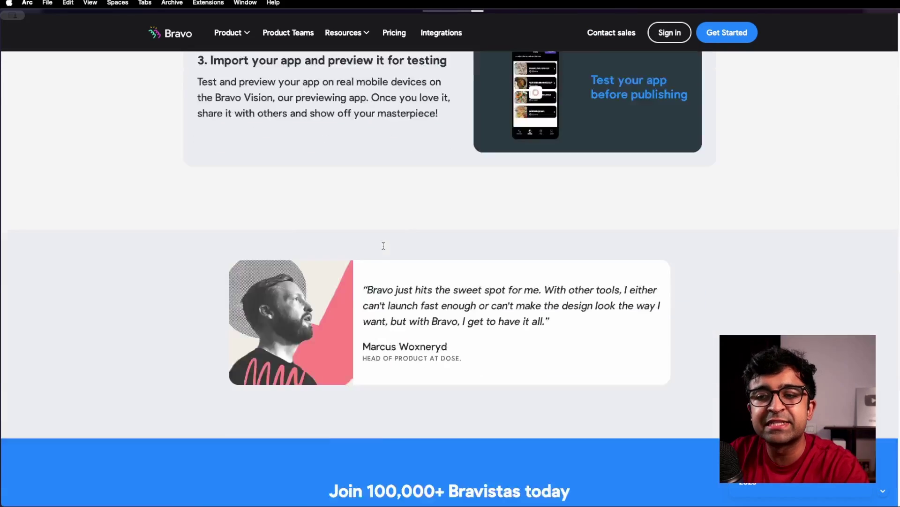
pyautogui.scroll(-3, 383, 248)
pyautogui.scroll(-5, 384, 249)
pyautogui.scroll(3, 383, 249)
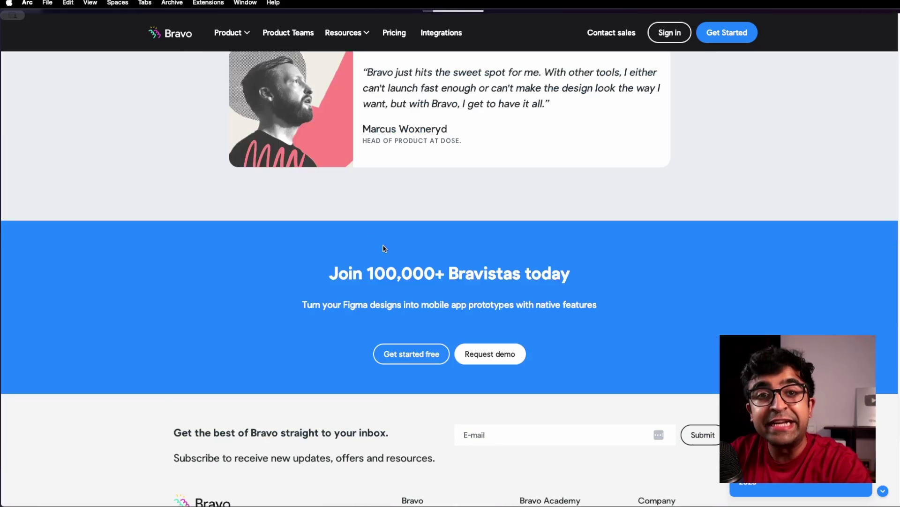
pyautogui.scroll(7, 383, 249)
pyautogui.scroll(8, 384, 248)
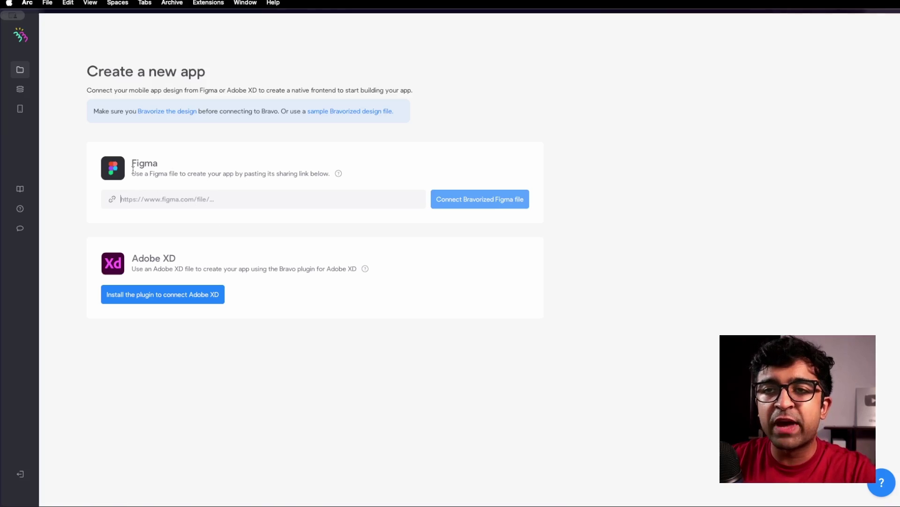
# - Import the Builder AI Figma file from its link, then view the Data tab and Foodgram sample app
pyautogui.press('super+v')
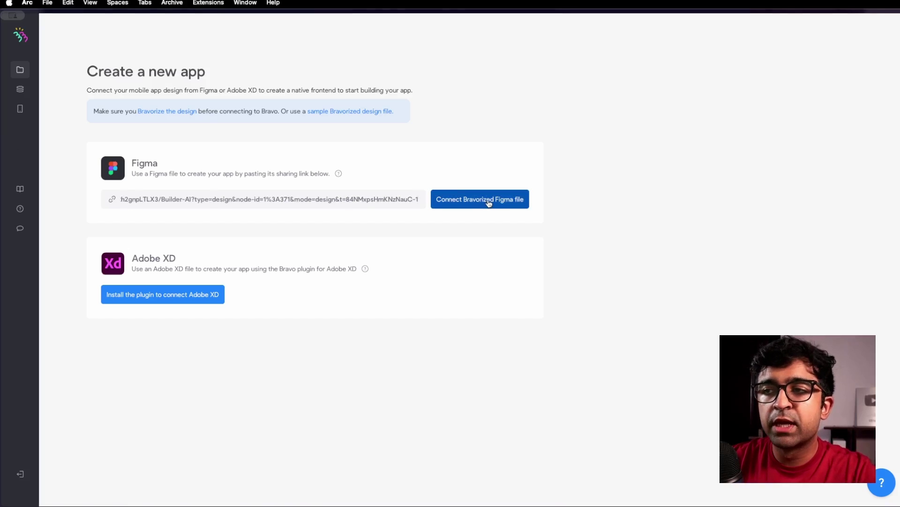
pyautogui.click(488, 203)
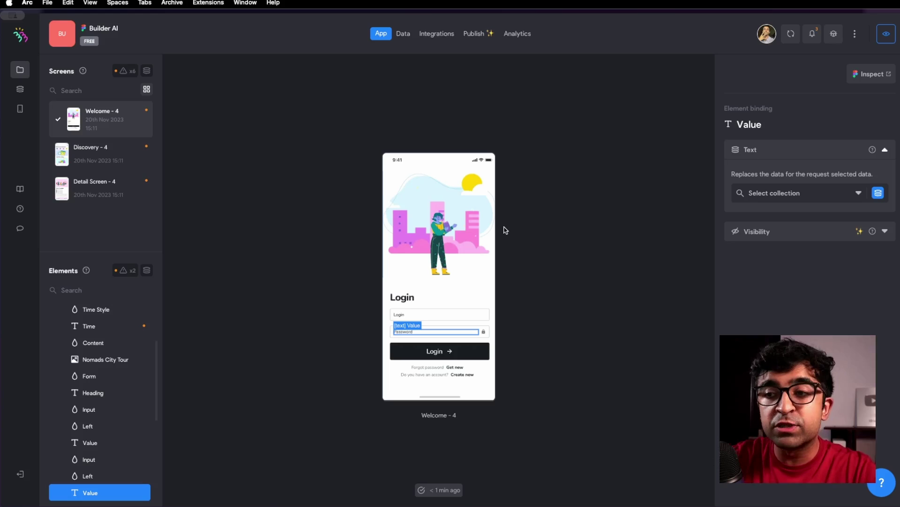
pyautogui.click(398, 34)
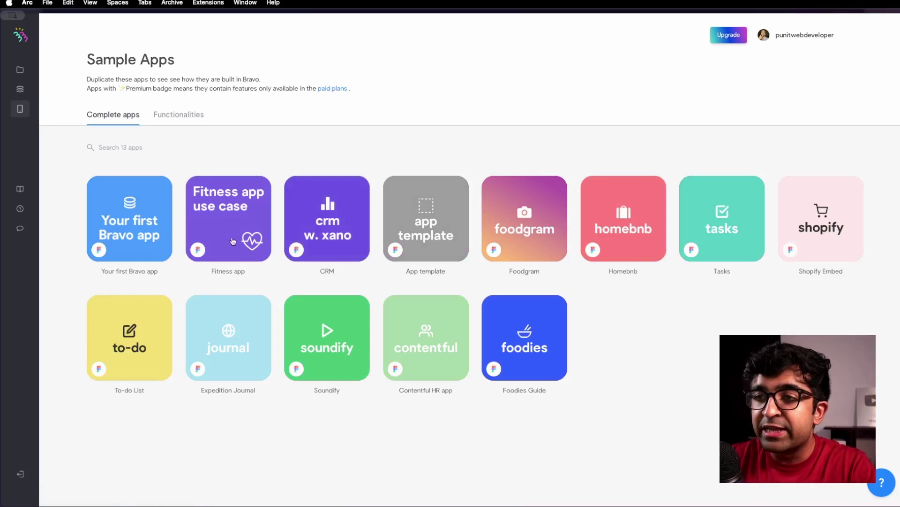
pyautogui.click(523, 225)
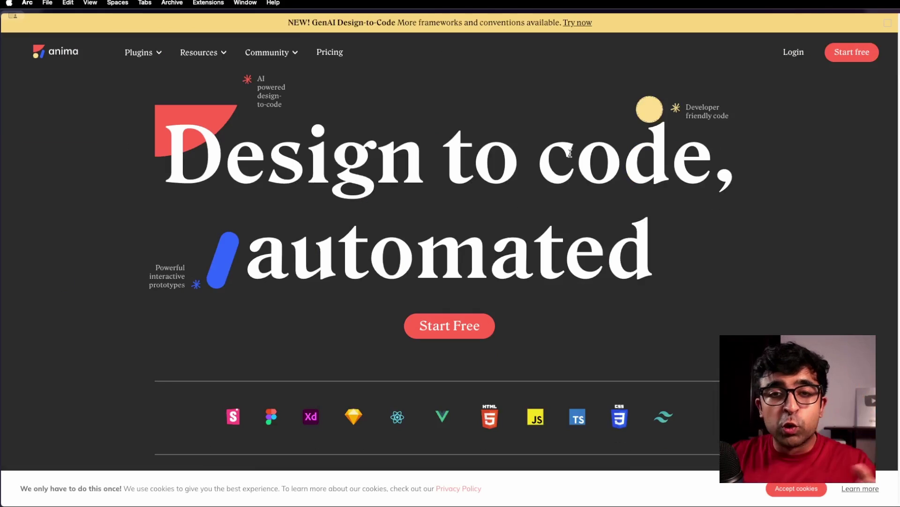
# - Scroll down the Anima homepage
pyautogui.scroll(-10, 569, 153)
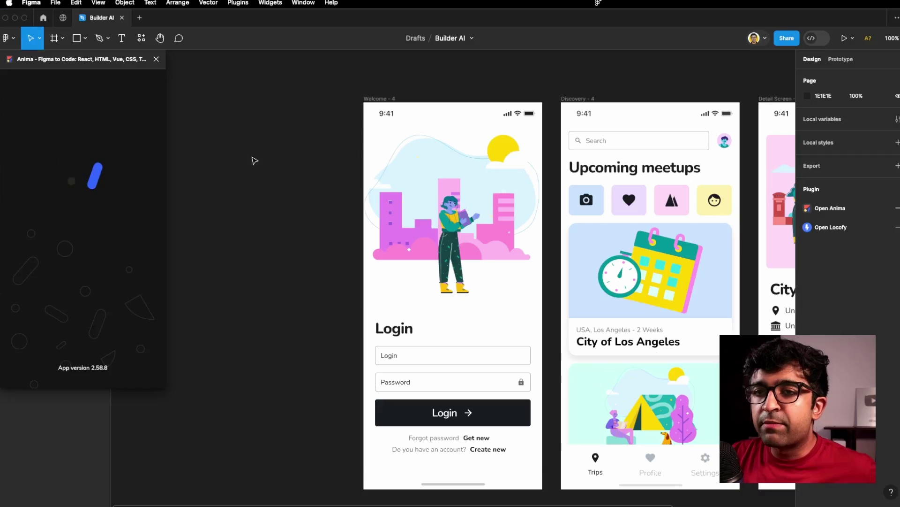
# - Move the Anima plugin window from the left edge onto the Figma canvas
pyautogui.moveTo(94, 65); pyautogui.dragTo(306, 97)
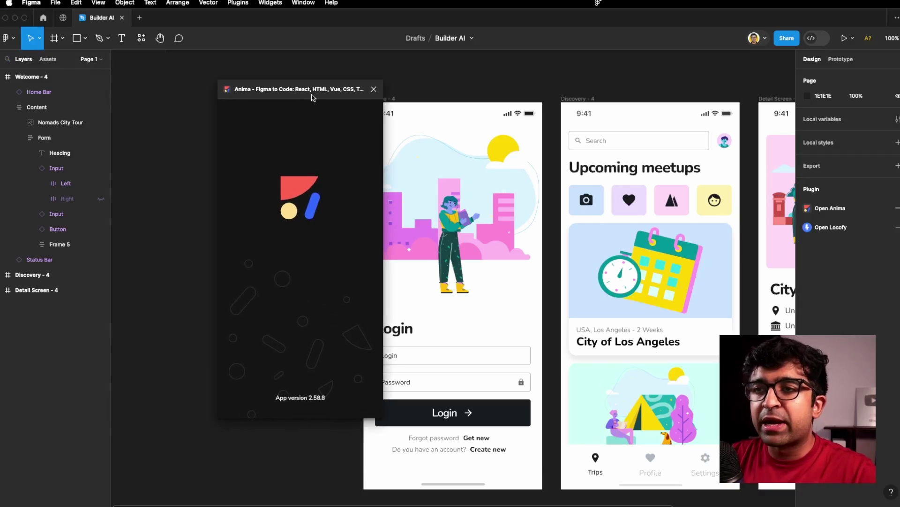